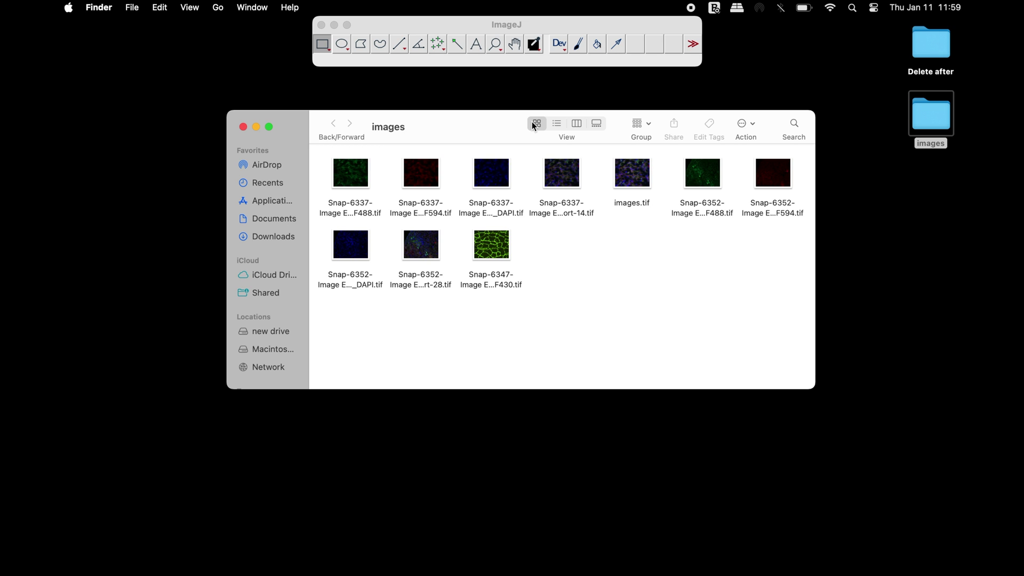
# Step: Close the Finder window showing the images folder's TIF files
pyautogui.click(244, 128)
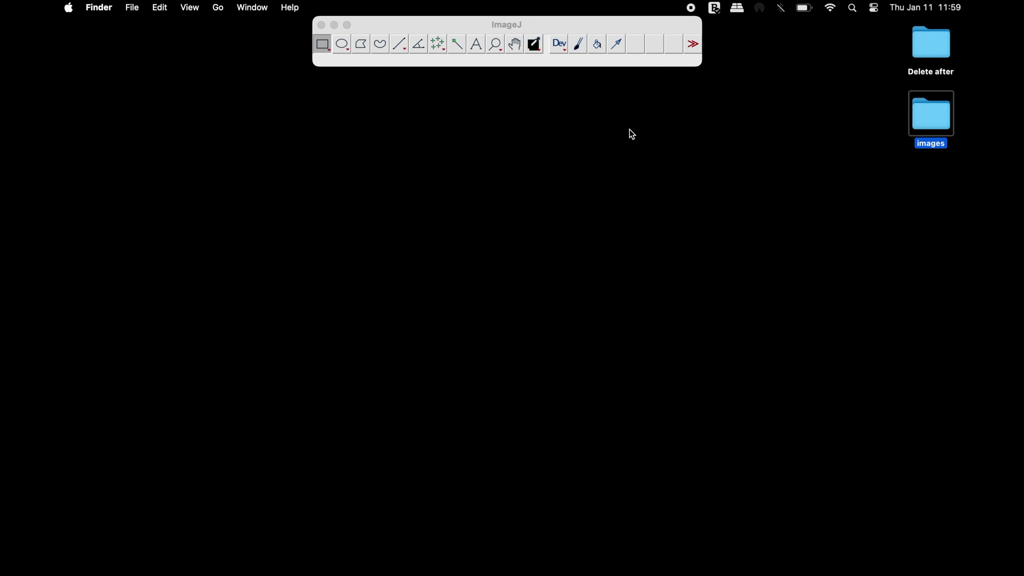
# Step: Import the images folder as a 9-slice RGB stack and play through its slices
pyautogui.click(573, 28)
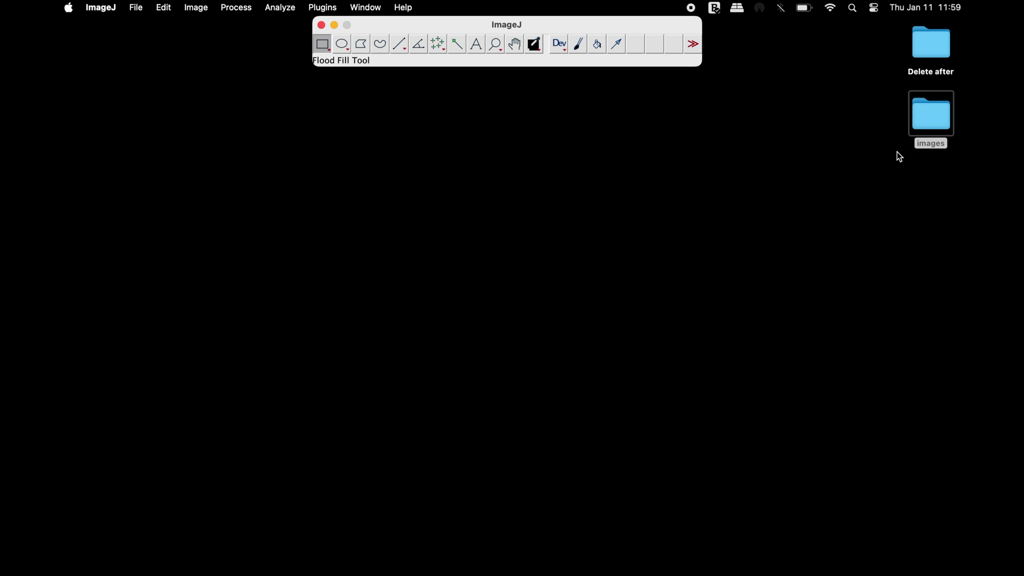
pyautogui.moveTo(942, 113); pyautogui.dragTo(579, 48)
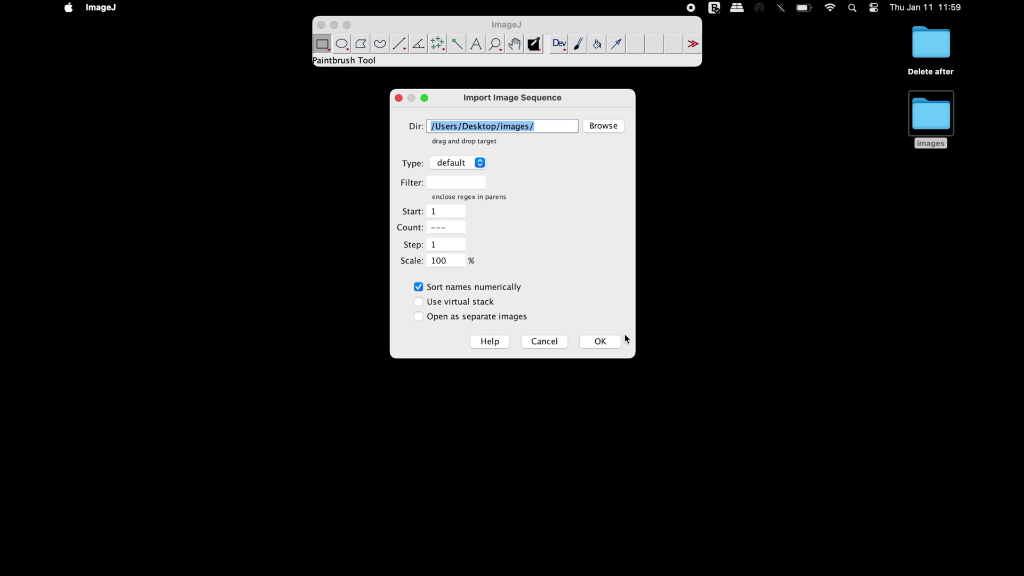
pyautogui.click(600, 342)
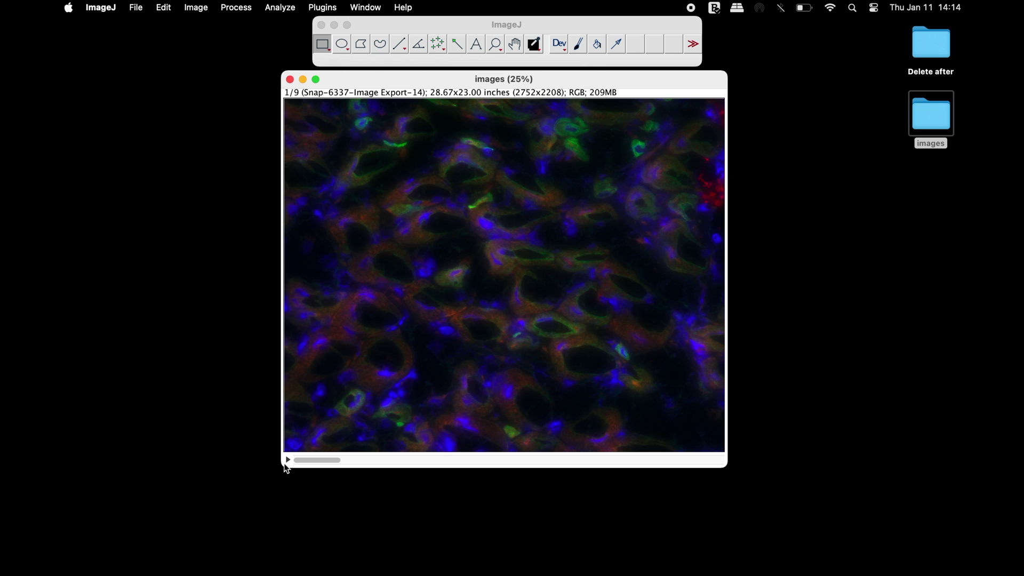
pyautogui.click(289, 460)
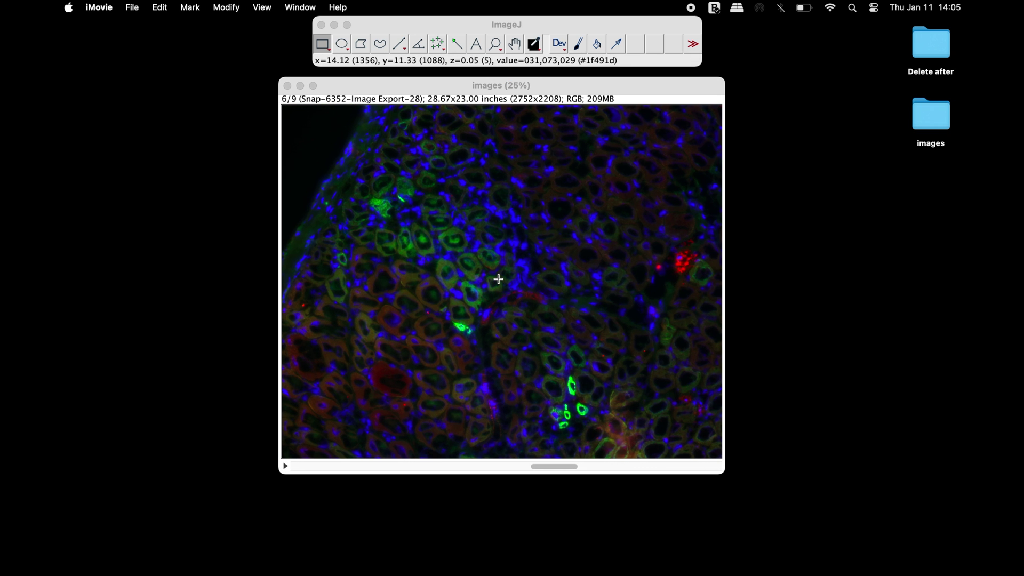
# Step: Lower the Brightness/Contrast maximum to a 4–171 range and apply it to all 9 slices
pyautogui.click(380, 20)
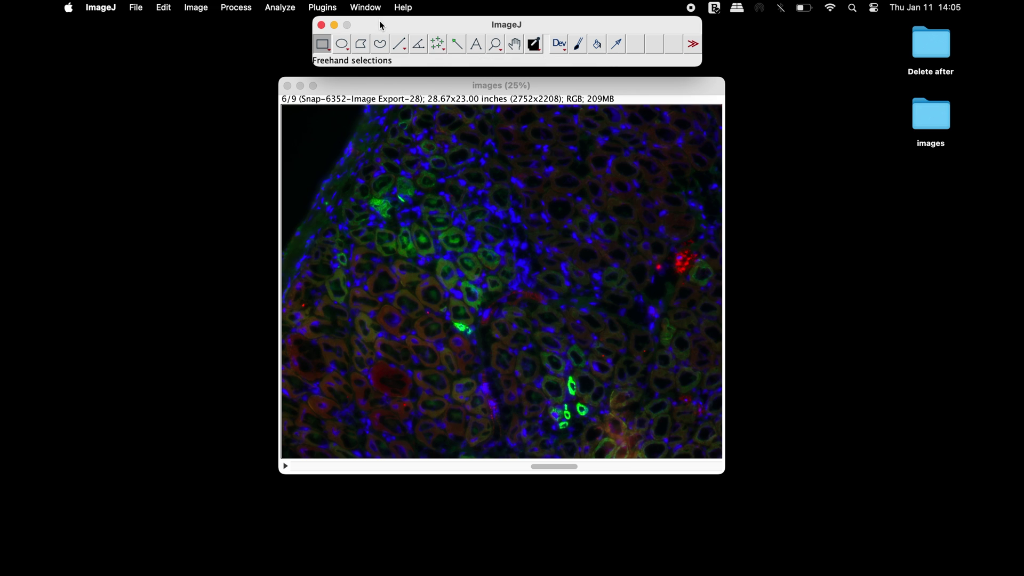
pyautogui.click(196, 7)
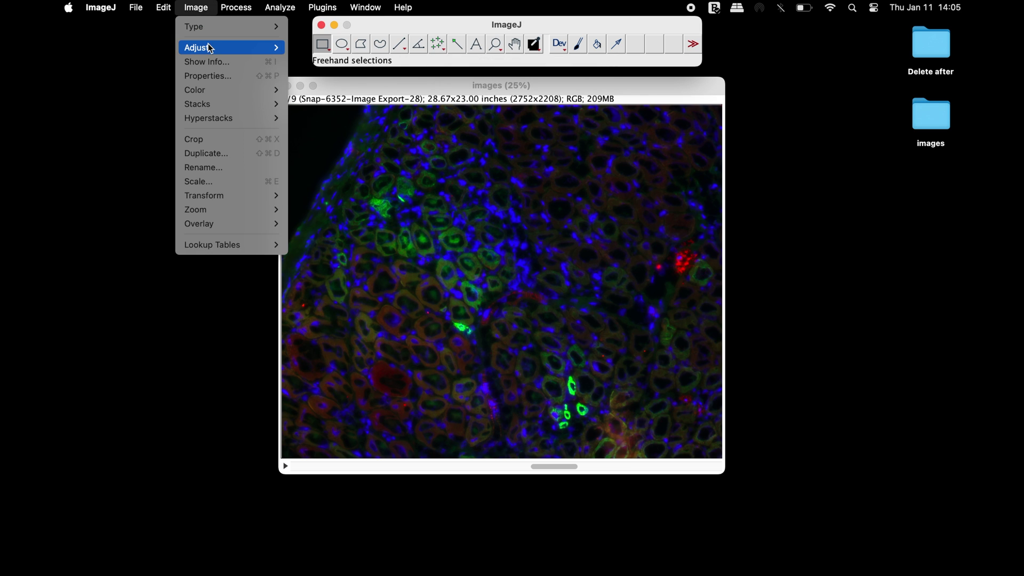
pyautogui.moveTo(214, 48)
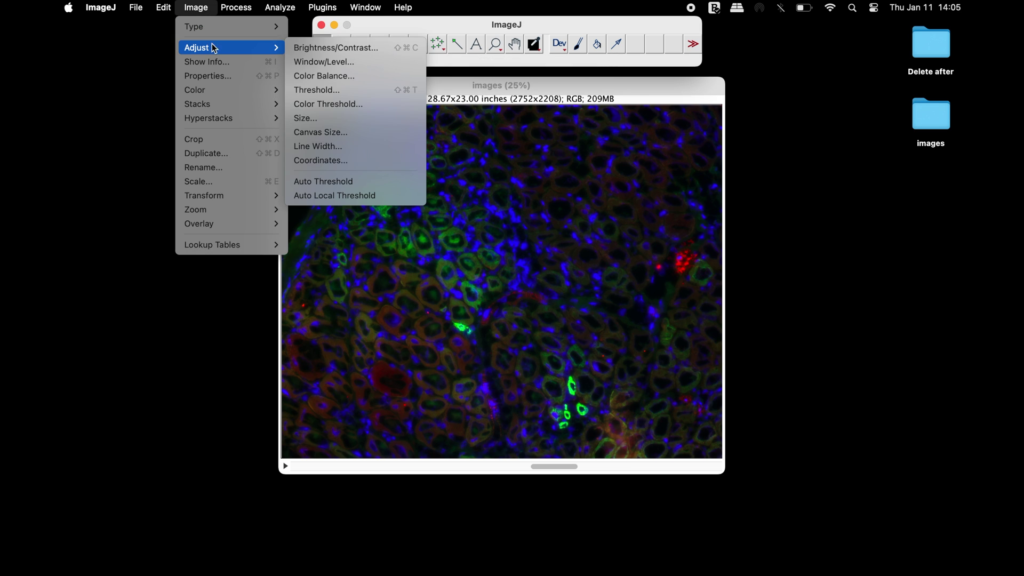
pyautogui.click(383, 49)
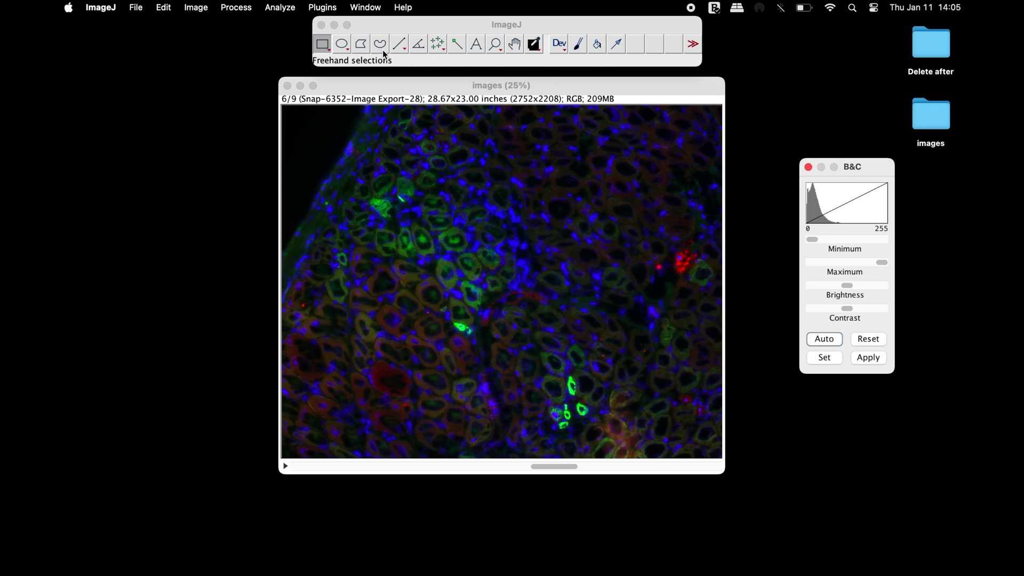
pyautogui.moveTo(882, 263); pyautogui.dragTo(860, 309)
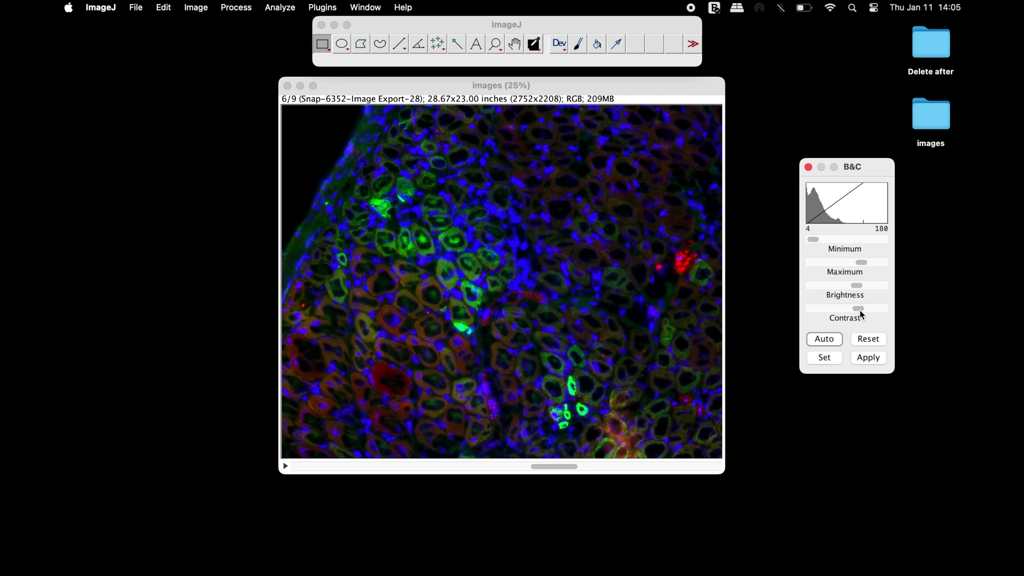
pyautogui.moveTo(863, 267); pyautogui.dragTo(859, 267)
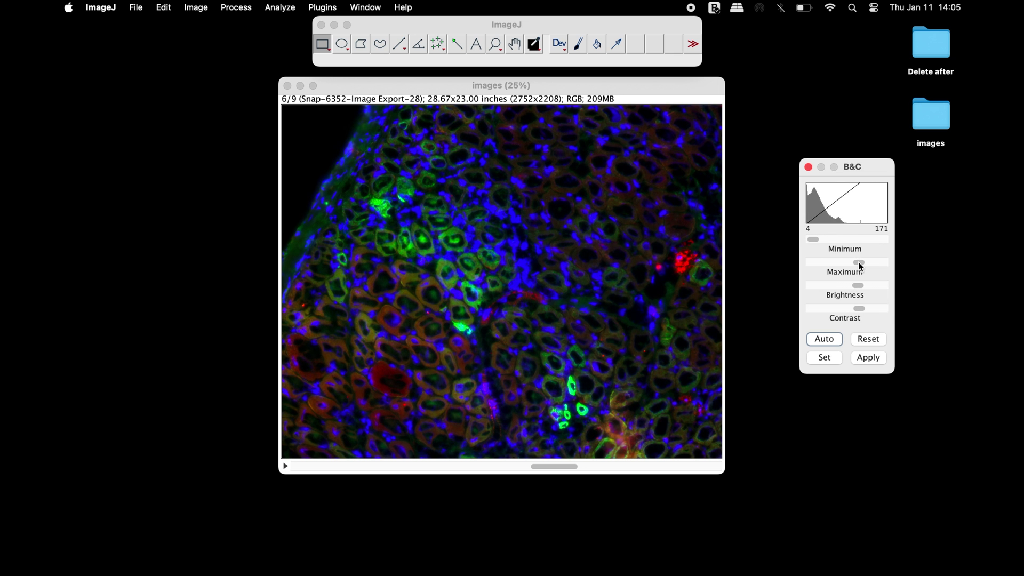
pyautogui.click(883, 360)
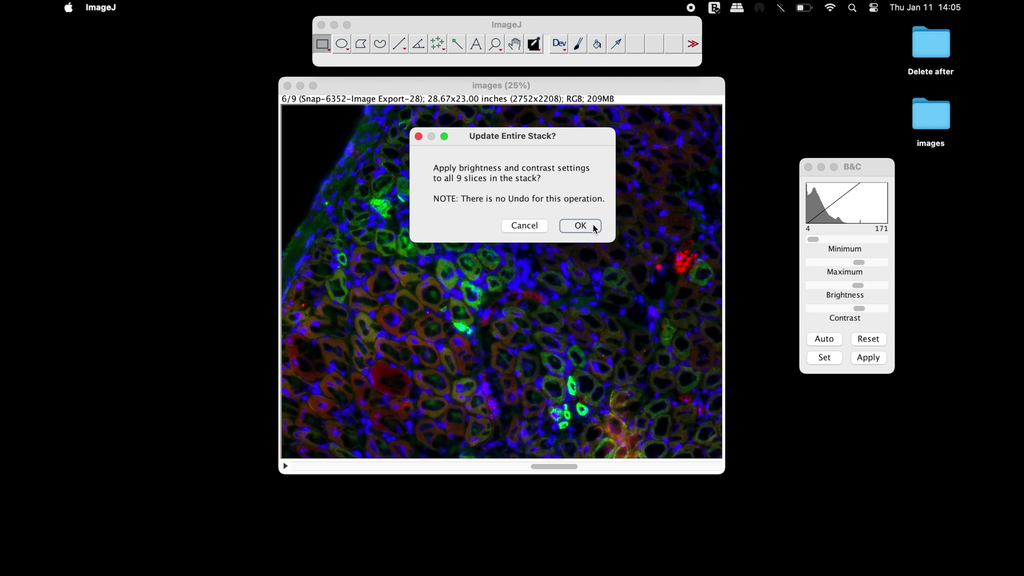
pyautogui.click(596, 229)
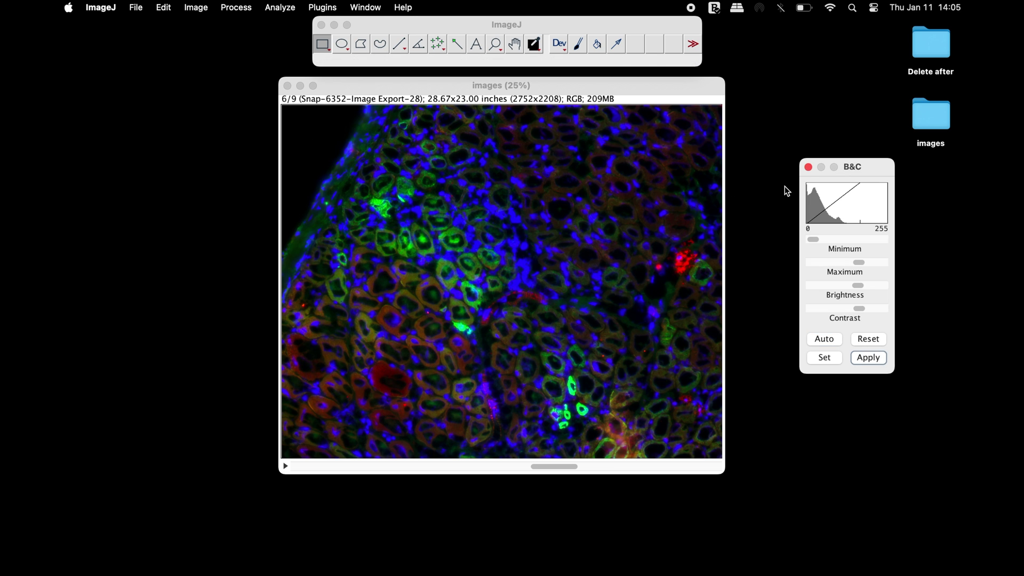
# Step: Crop the stack to a rectangle drawn around the tissue, giving 1788x1404 pixels
pyautogui.click(809, 168)
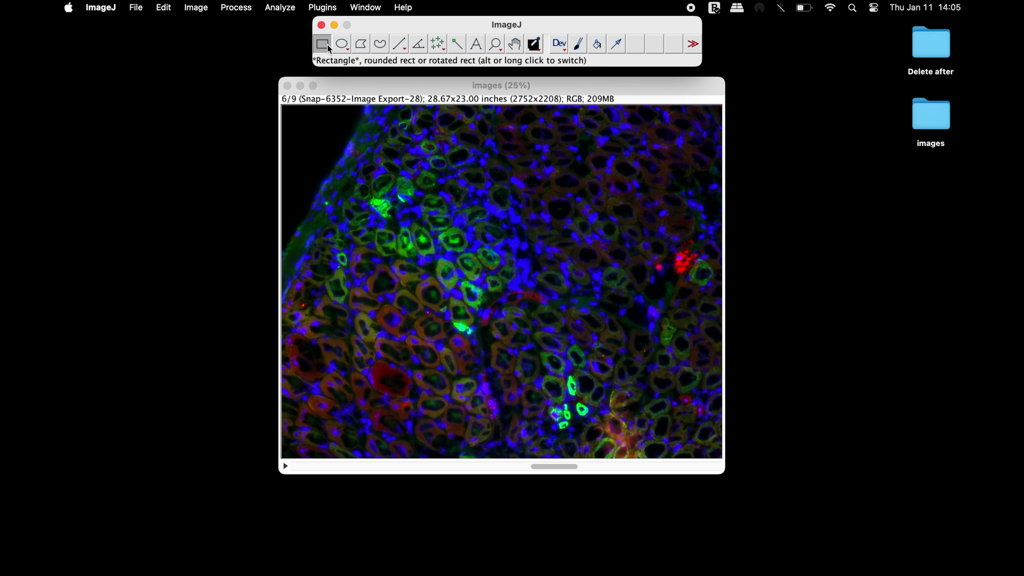
pyautogui.moveTo(341, 173); pyautogui.dragTo(628, 398)
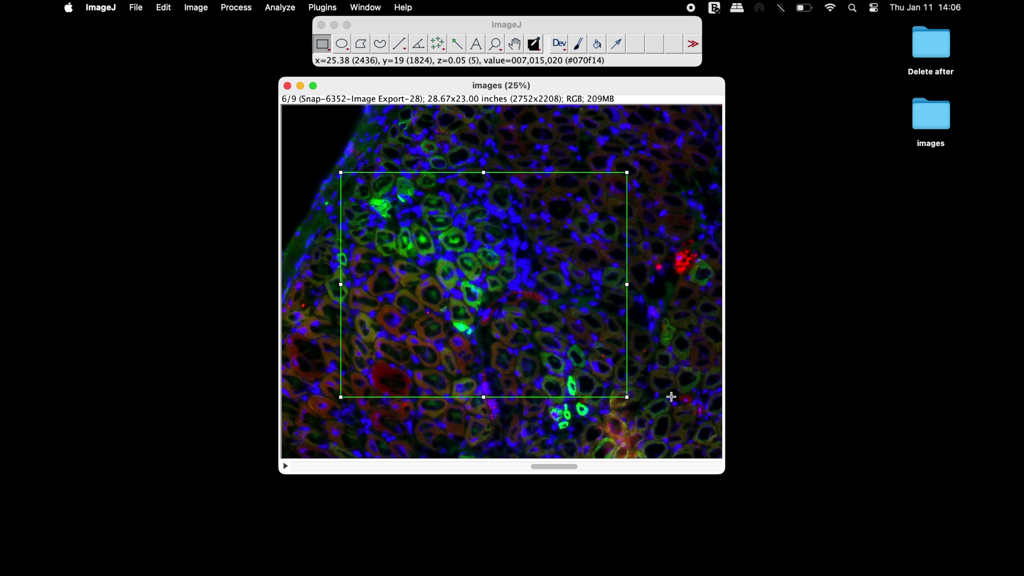
pyautogui.click(195, 8)
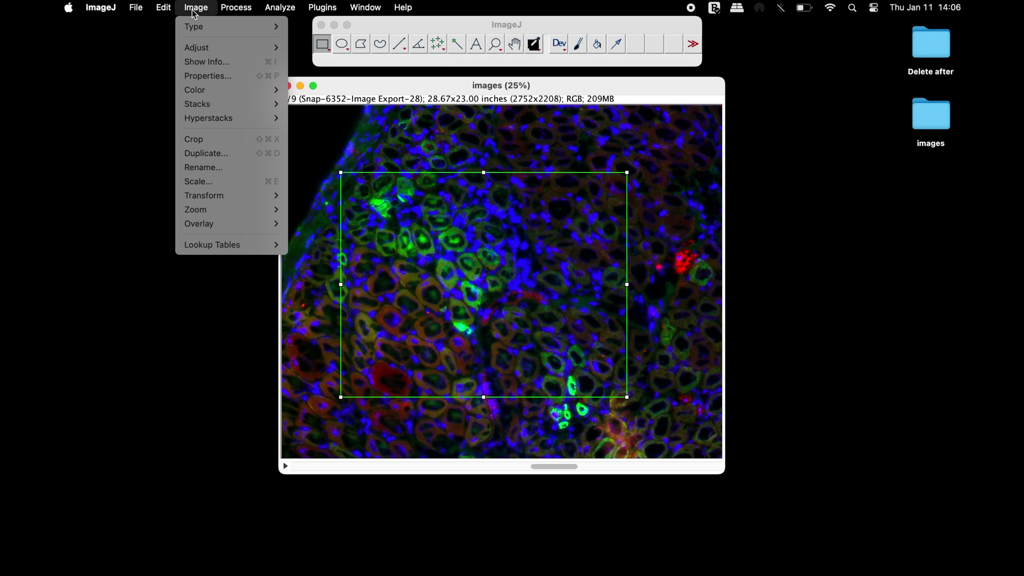
pyautogui.click(204, 140)
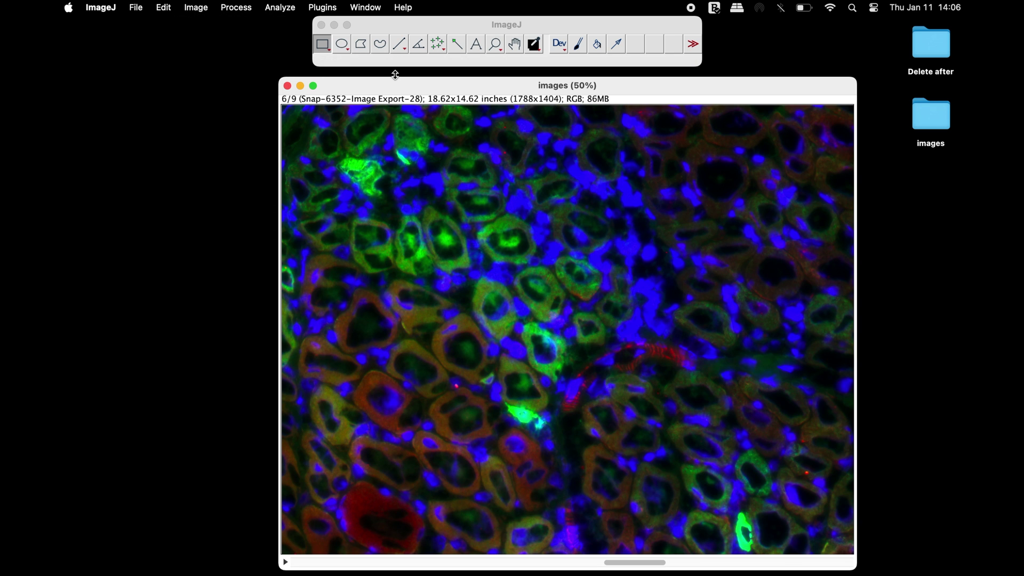
# Step: Scale the stack to width 1200 (1200x942, depth 9) using bilinear interpolation
pyautogui.click(205, 7)
pyautogui.moveTo(207, 49)
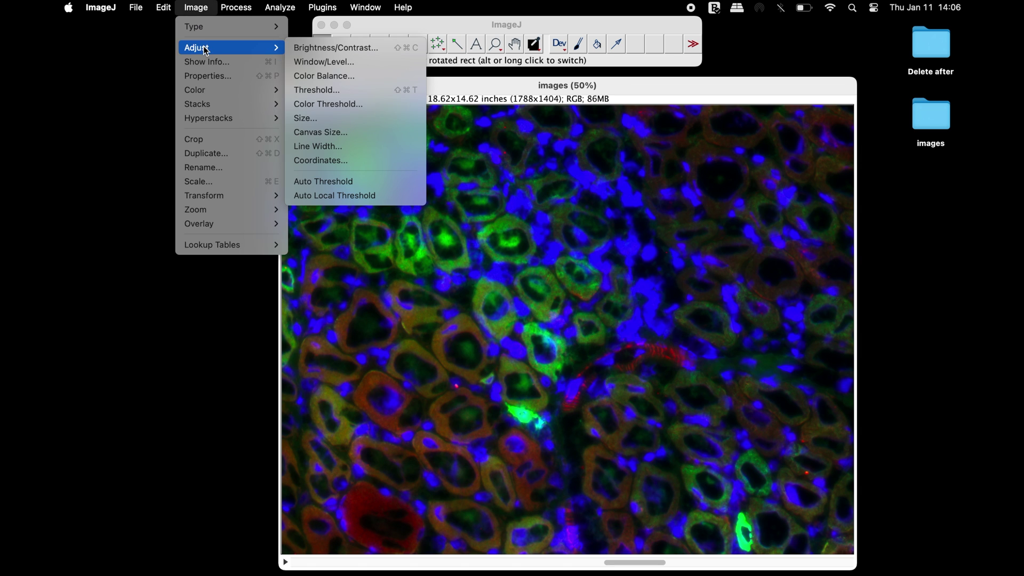
pyautogui.click(374, 119)
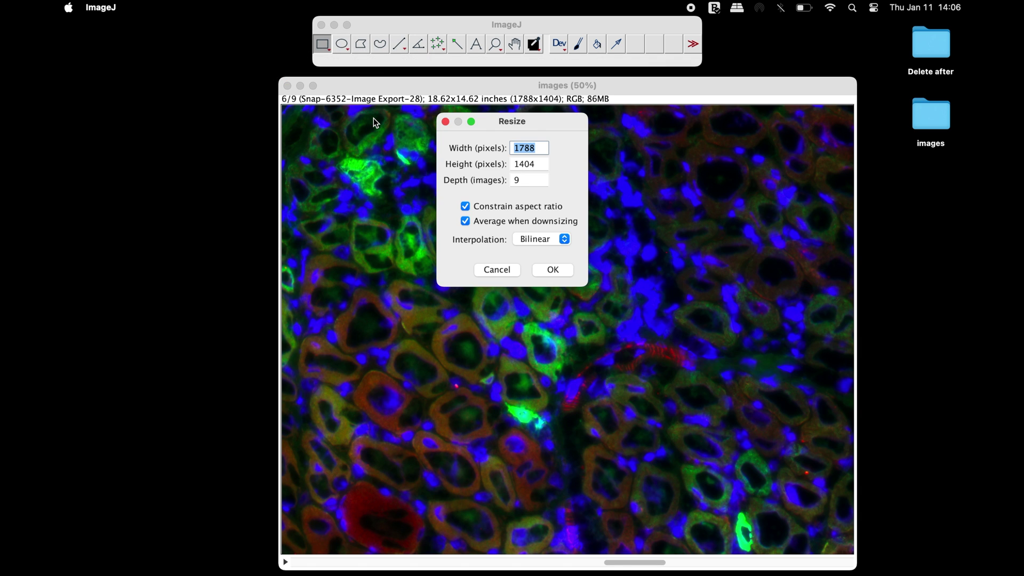
pyautogui.click(545, 150)
pyautogui.press('BackSpace')
pyautogui.press('BackSpace')
pyautogui.press('BackSpace')
pyautogui.press('BackSpace')
pyautogui.write('1200')
pyautogui.click(569, 241)
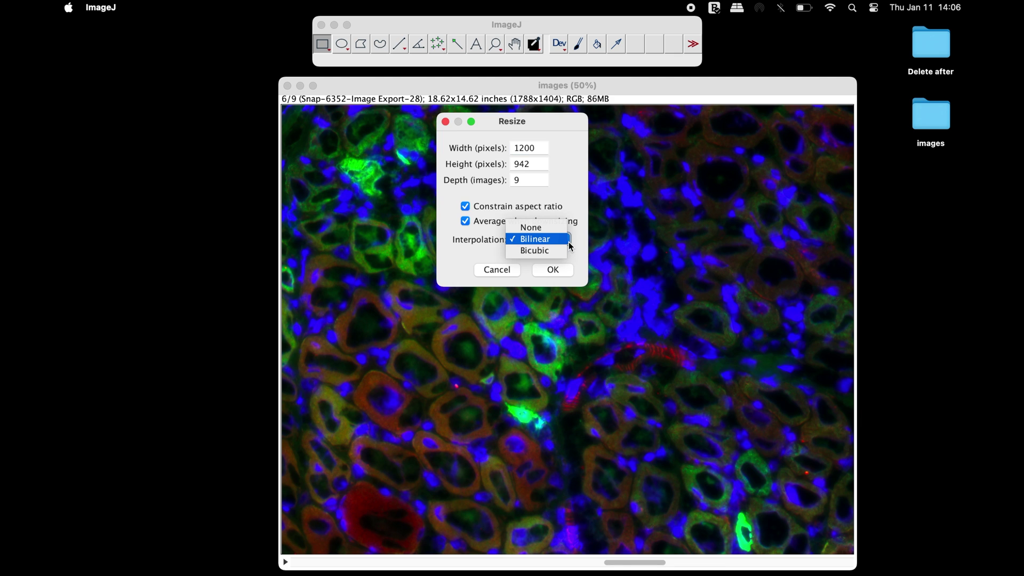
pyautogui.click(567, 243)
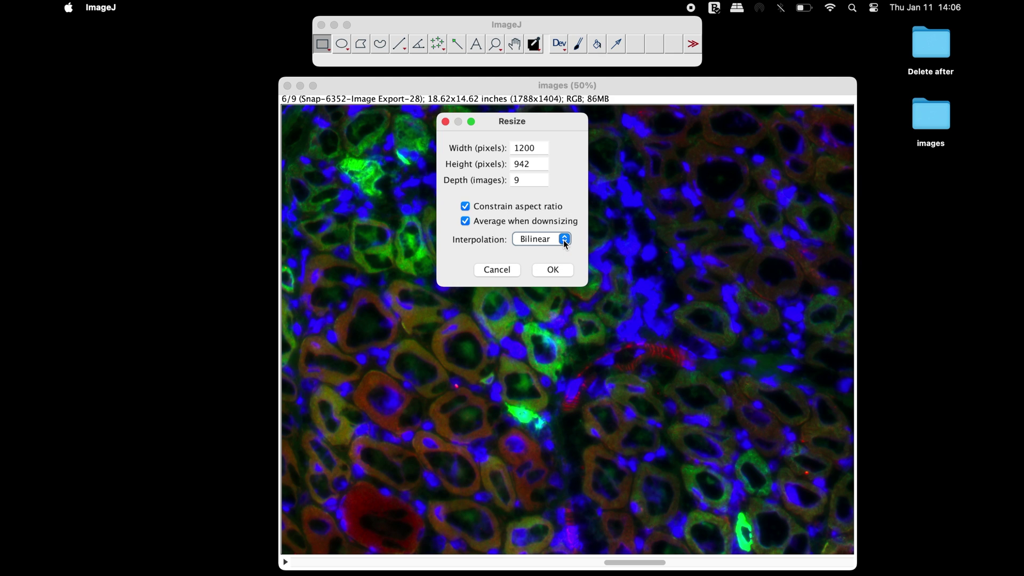
pyautogui.click(566, 272)
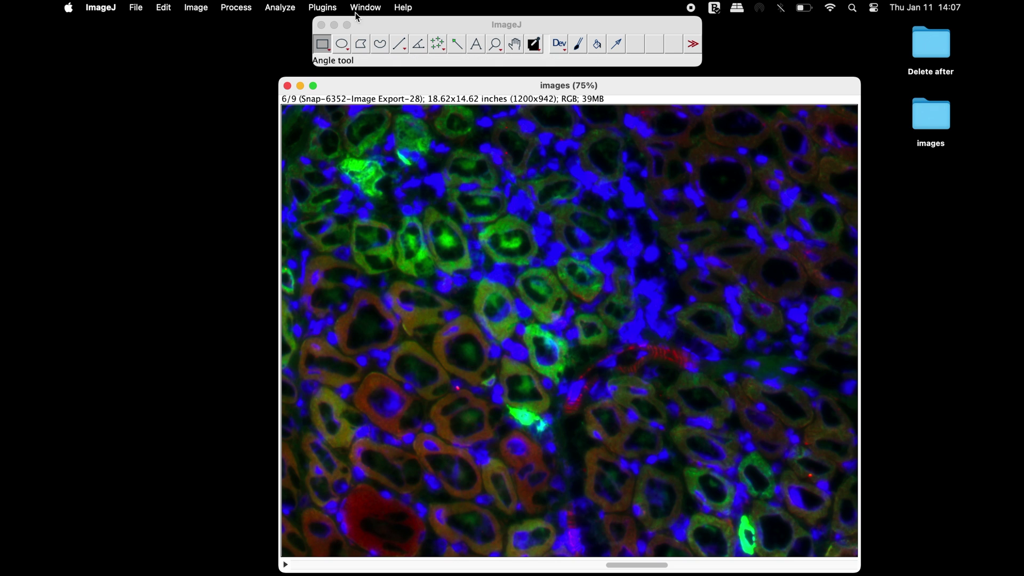
# Step: Split the stack into separate images with Stack to Images
pyautogui.click(197, 7)
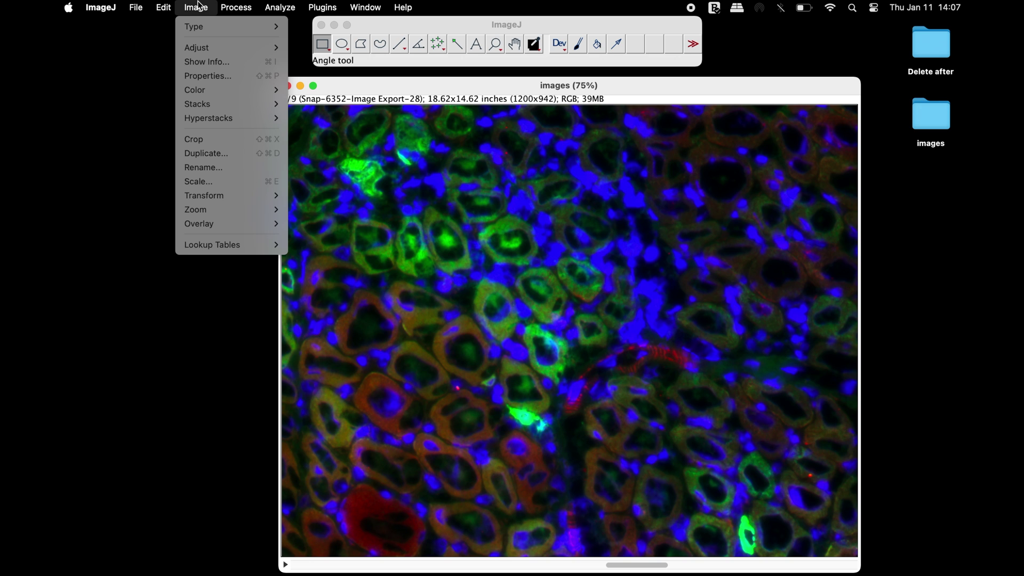
pyautogui.moveTo(212, 104)
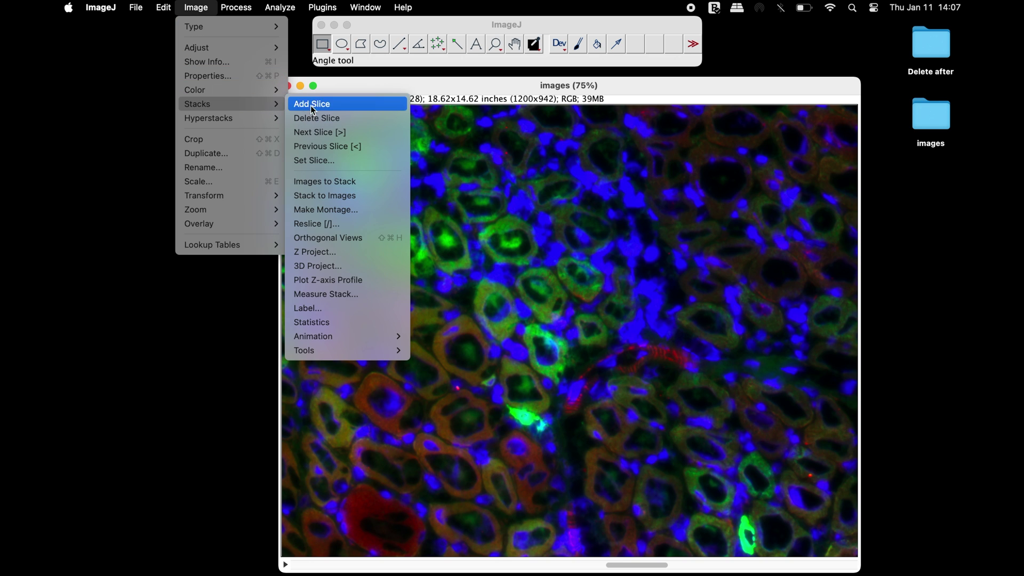
pyautogui.click(376, 198)
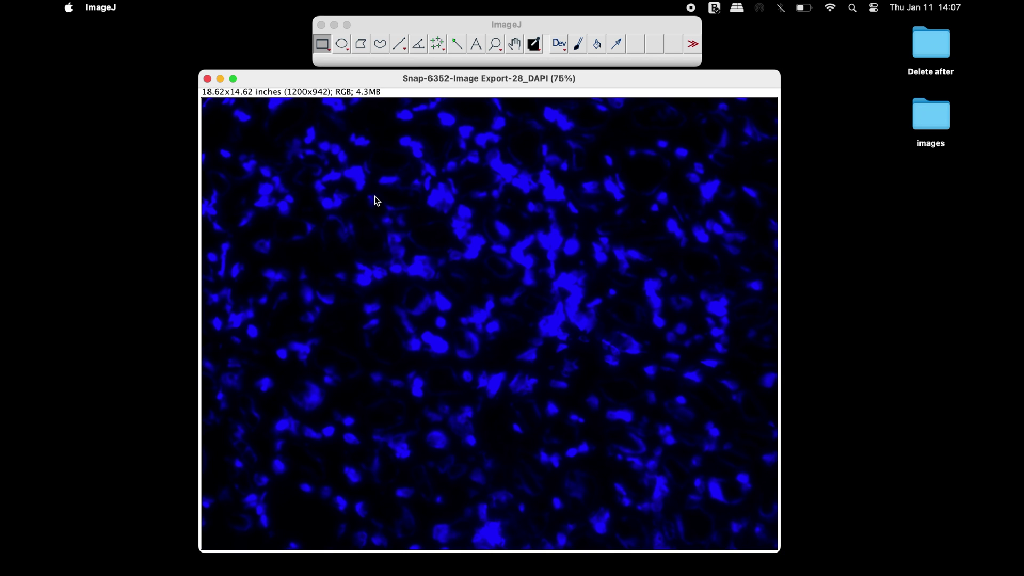
# Step: Drag the DAPI, AF594 and AF488 windows apart and bring the merged image forward
pyautogui.moveTo(426, 79); pyautogui.dragTo(303, 345)
pyautogui.moveTo(399, 85); pyautogui.dragTo(328, 259)
pyautogui.moveTo(414, 78); pyautogui.dragTo(513, 251)
pyautogui.click(456, 80)
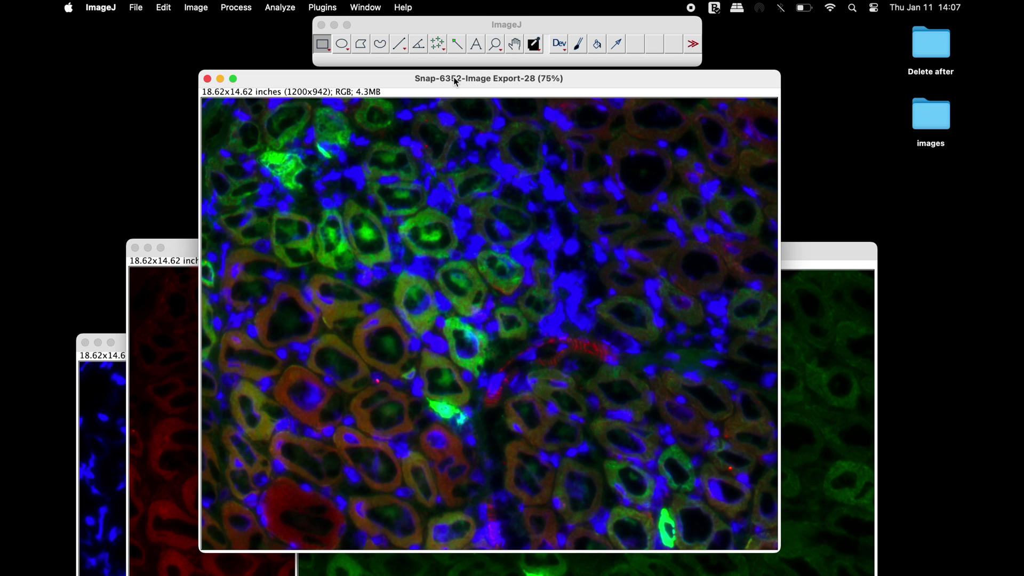
# Step: Create a new desktop folder named 'save here'
pyautogui.click(840, 126)
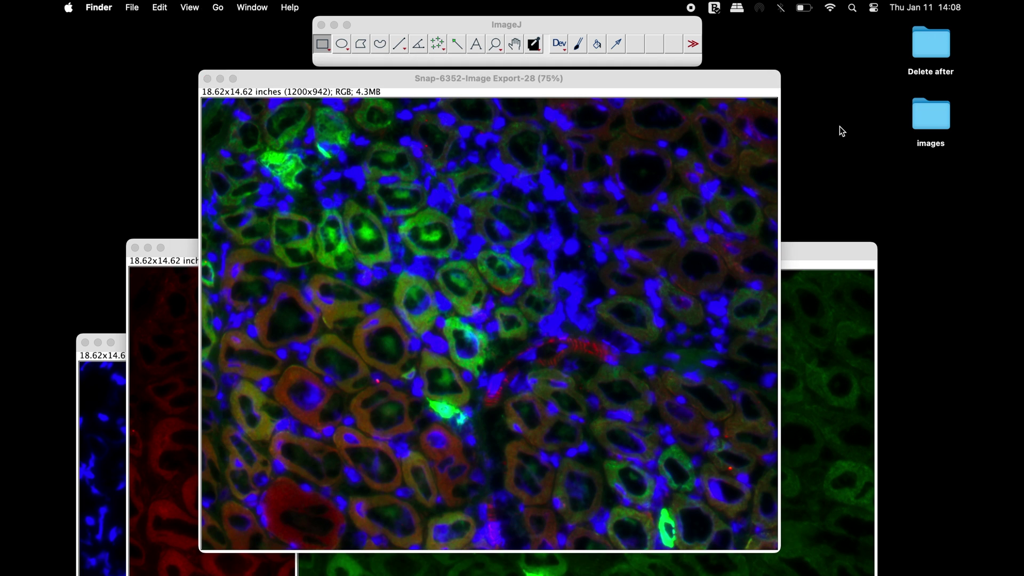
pyautogui.rightClick(840, 126)
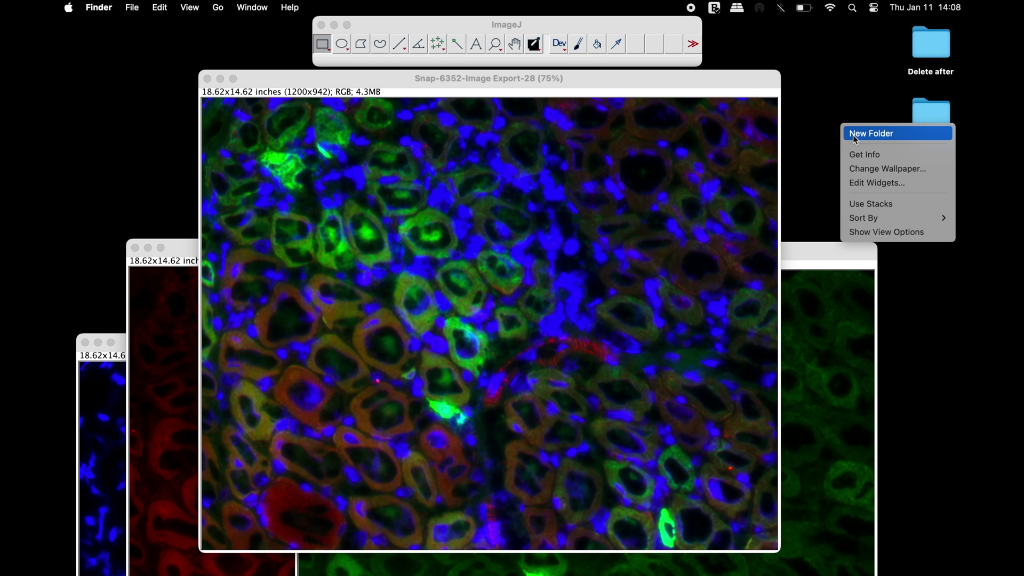
pyautogui.click(854, 138)
pyautogui.write('sa')
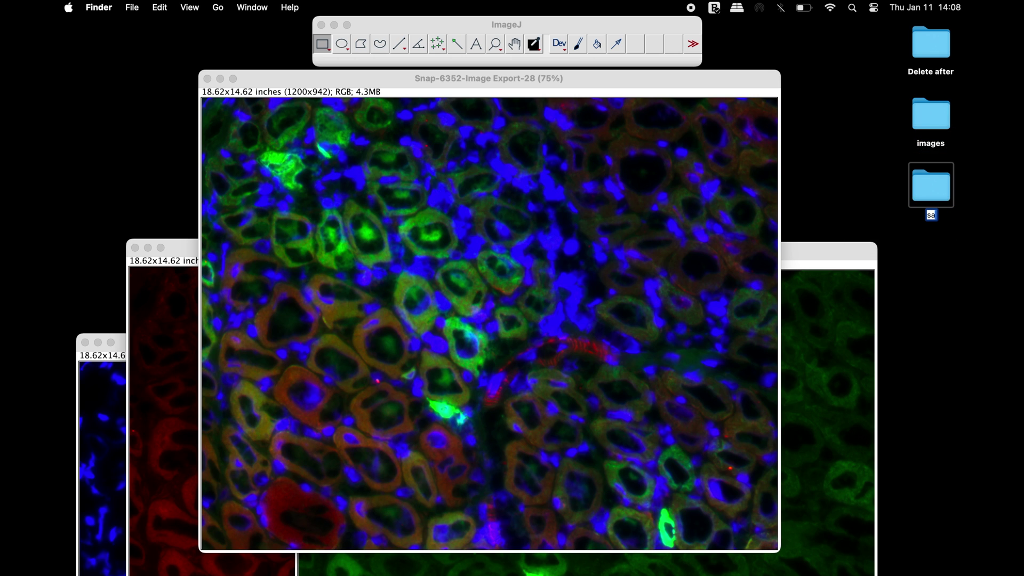
pyautogui.write('ve here')
pyautogui.click(329, 7)
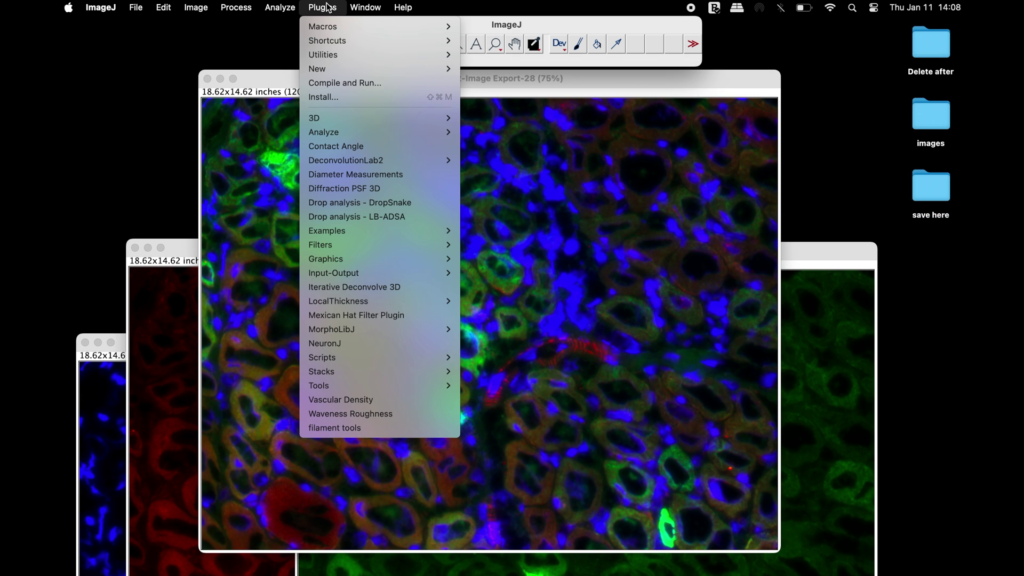
# Step: Run a pasted macro saving all open images as TIFFs into 'save here', then open that folder
pyautogui.moveTo(447, 68)
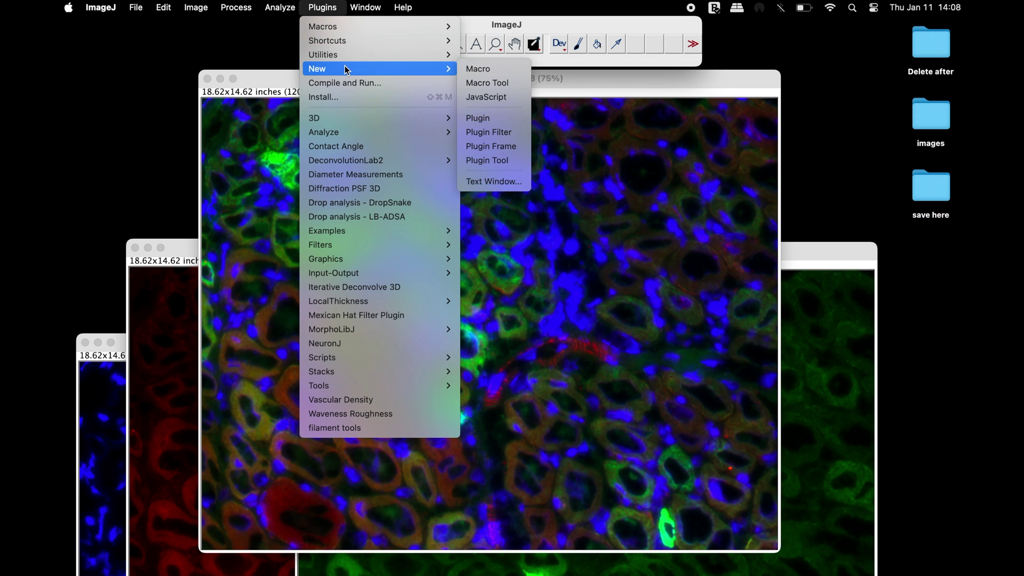
pyautogui.click(492, 69)
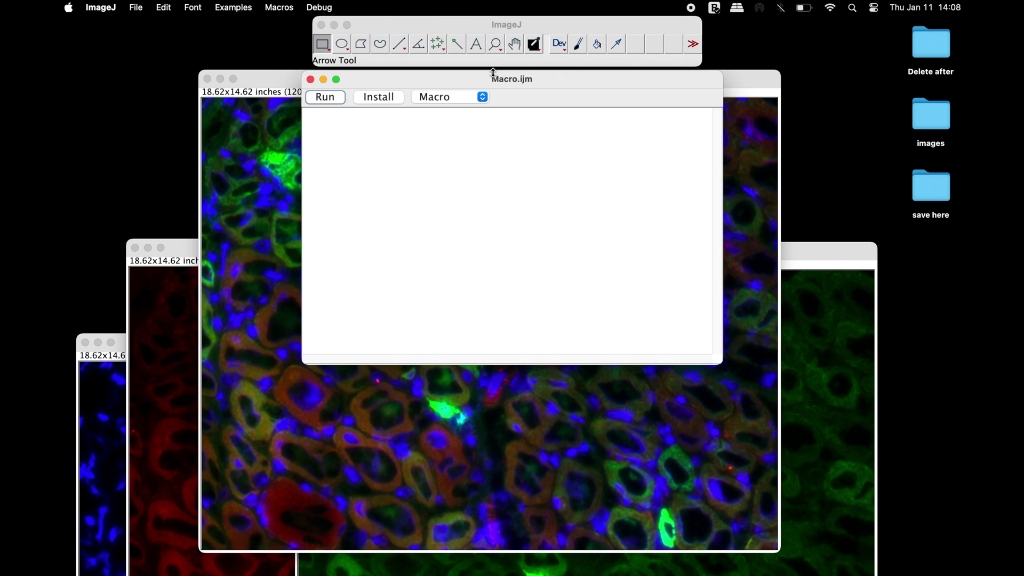
pyautogui.press('super+v')
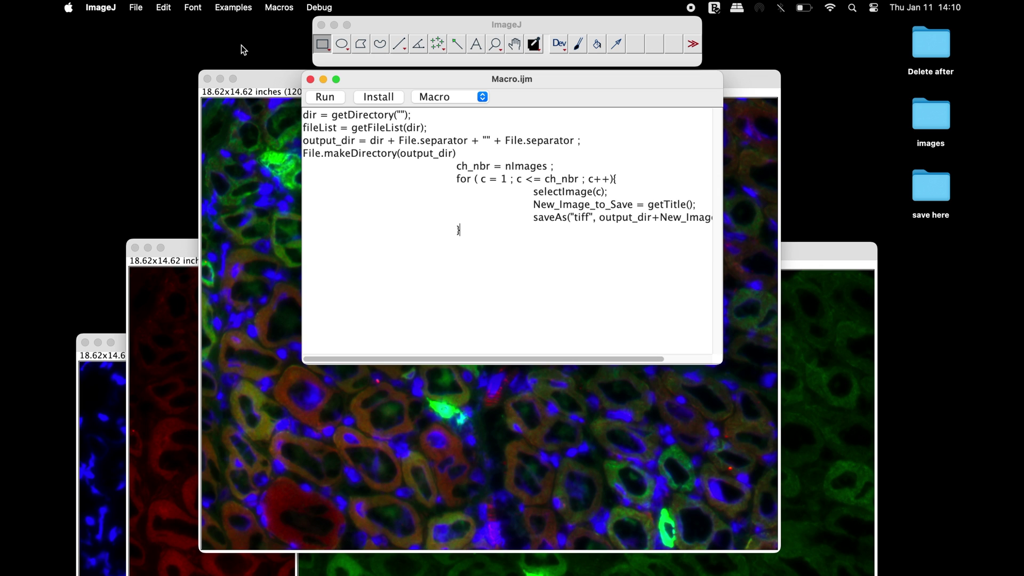
pyautogui.click(328, 92)
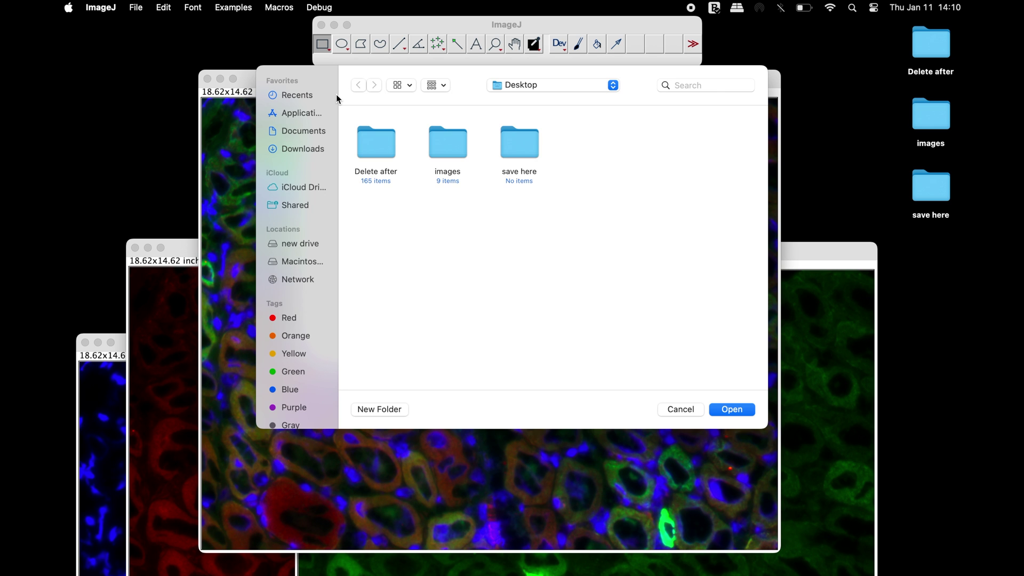
pyautogui.click(528, 150)
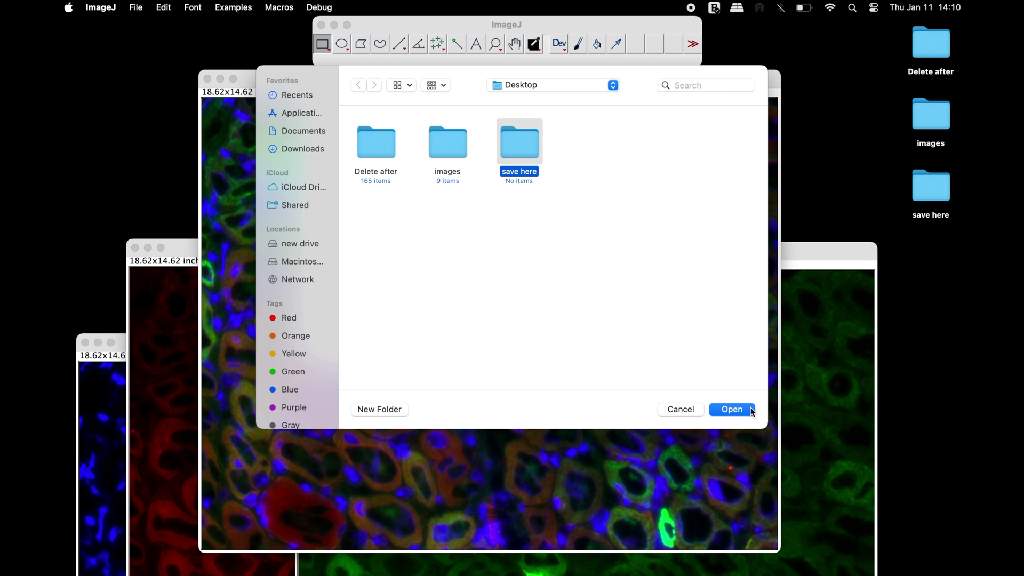
pyautogui.click(752, 409)
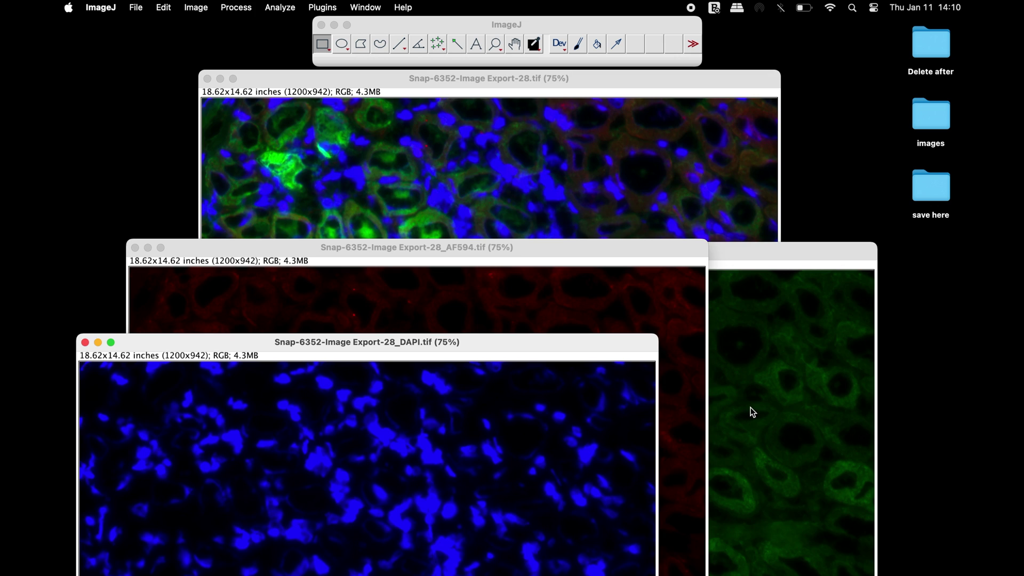
pyautogui.doubleClick(930, 184)
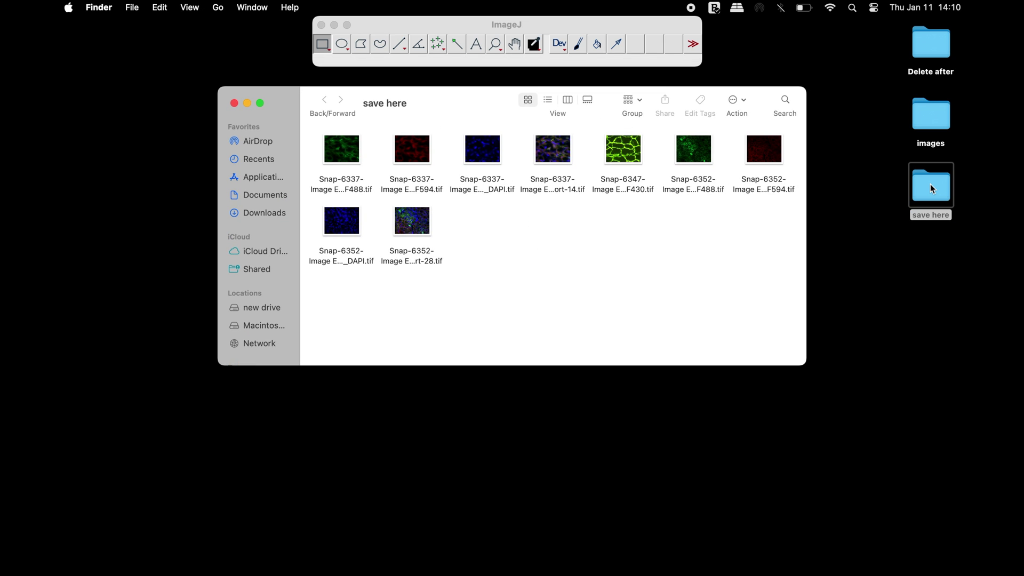